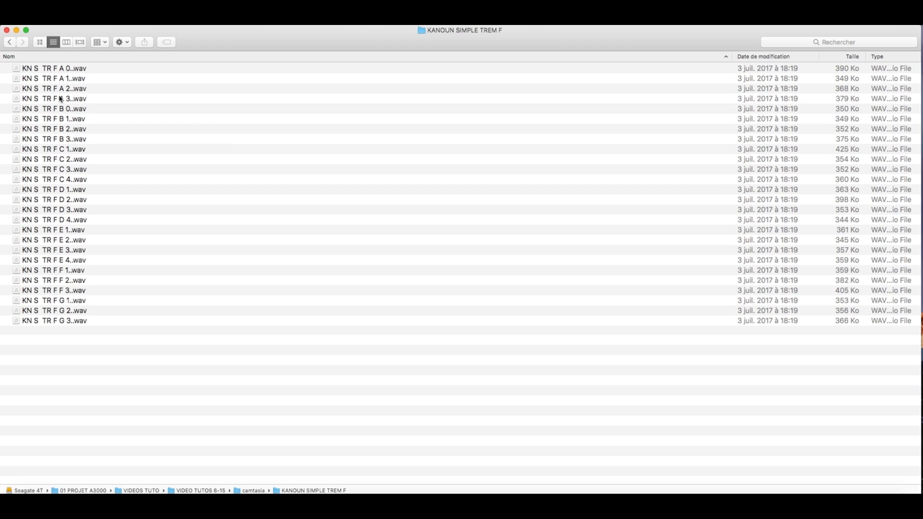
Step: Preview several kanoun tremolo WAV samples in the KANOUN SIMPLE TREM F folder
{"action": "left_click", "coordinate": [47, 70]}
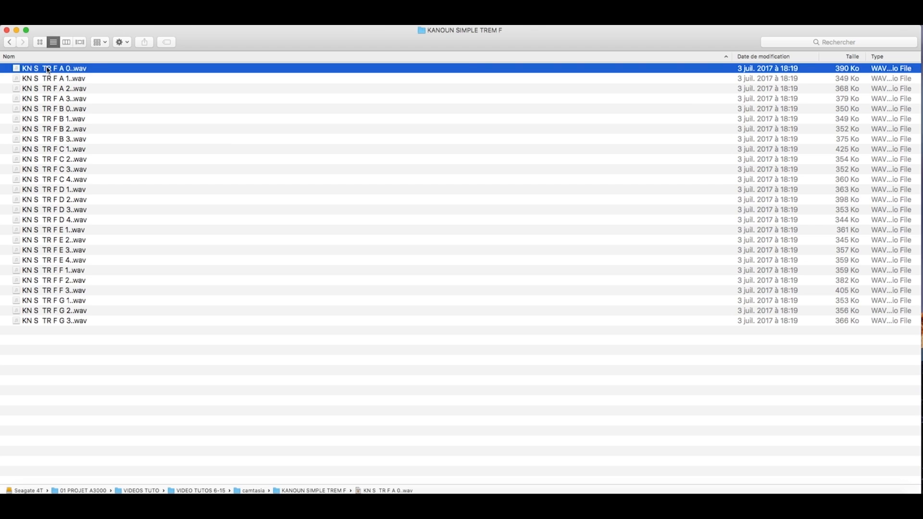
{"action": "key", "text": "space"}
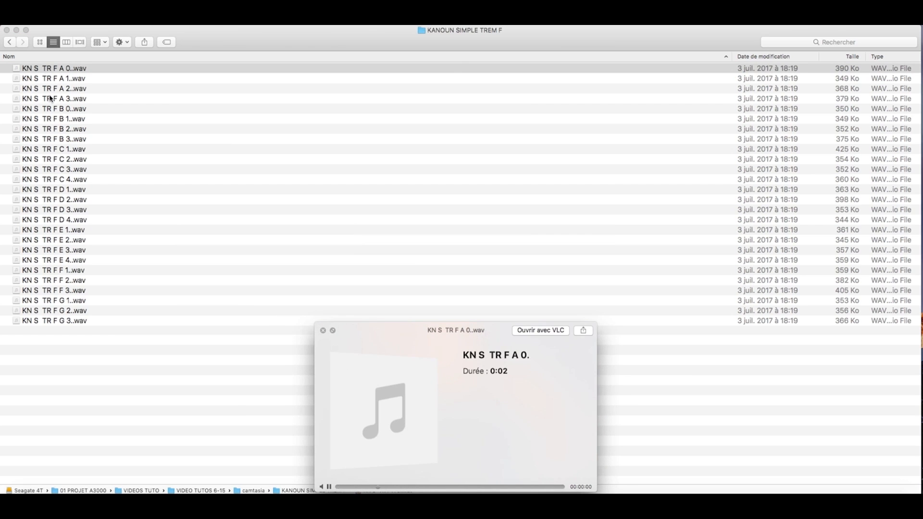
{"action": "key", "text": "space"}
{"action": "left_click", "coordinate": [49, 98]}
{"action": "key", "text": "space"}
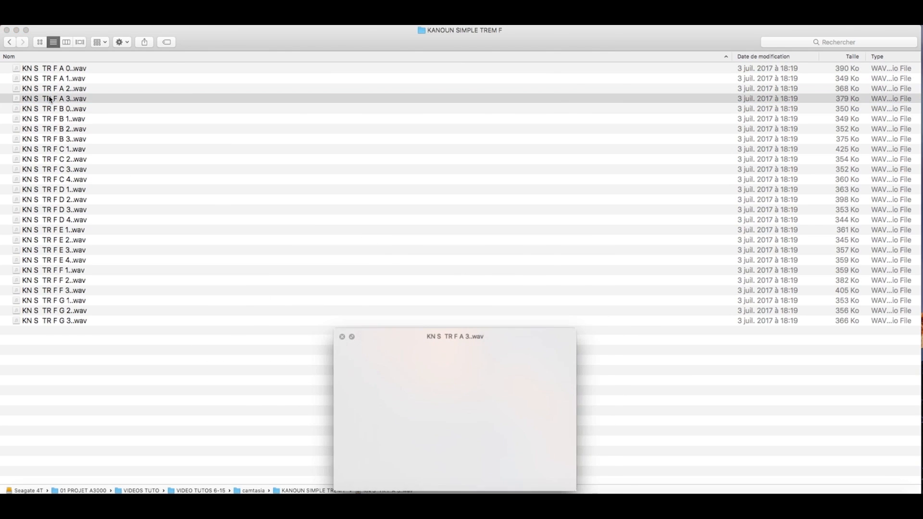
{"action": "key", "text": "space"}
{"action": "left_click", "coordinate": [53, 130]}
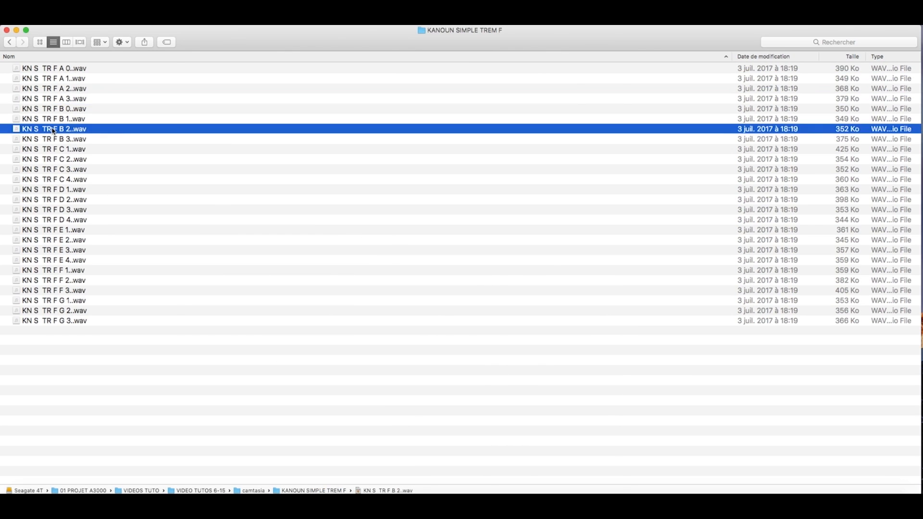
{"action": "key", "text": "space"}
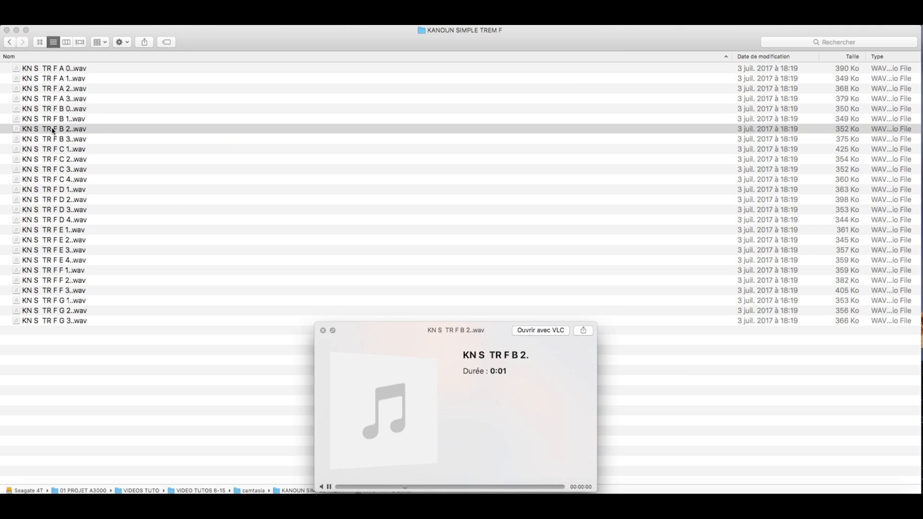
{"action": "key", "text": "space"}
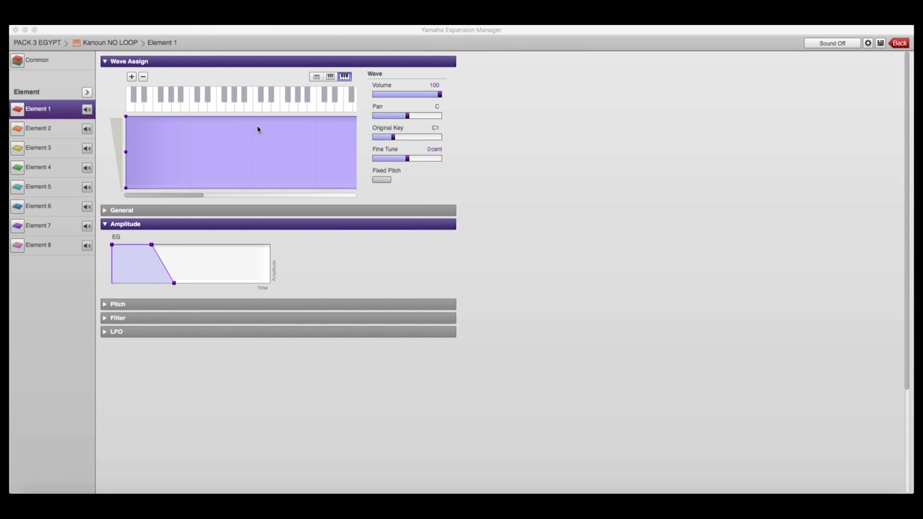
Step: Switch to Element 2 of the voice and mute Element 1
{"action": "left_click", "coordinate": [256, 110]}
{"action": "left_click", "coordinate": [257, 110]}
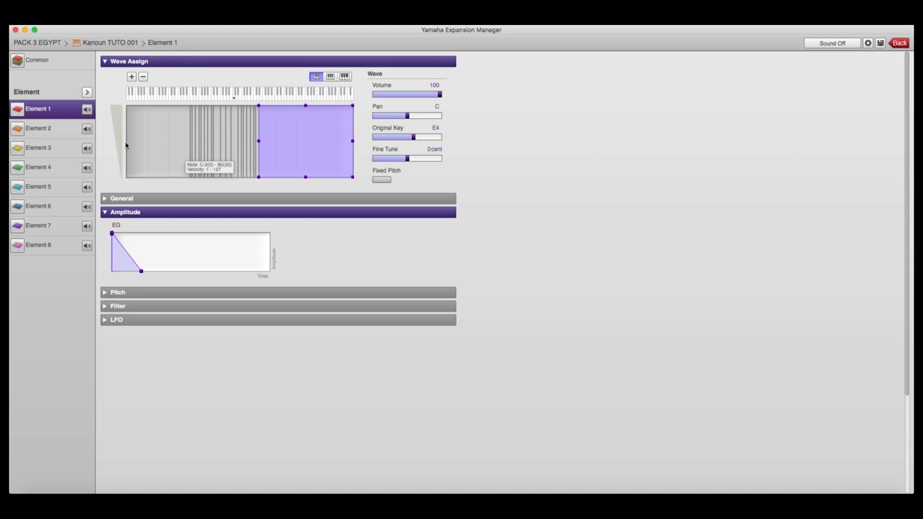
{"action": "left_click", "coordinate": [63, 133]}
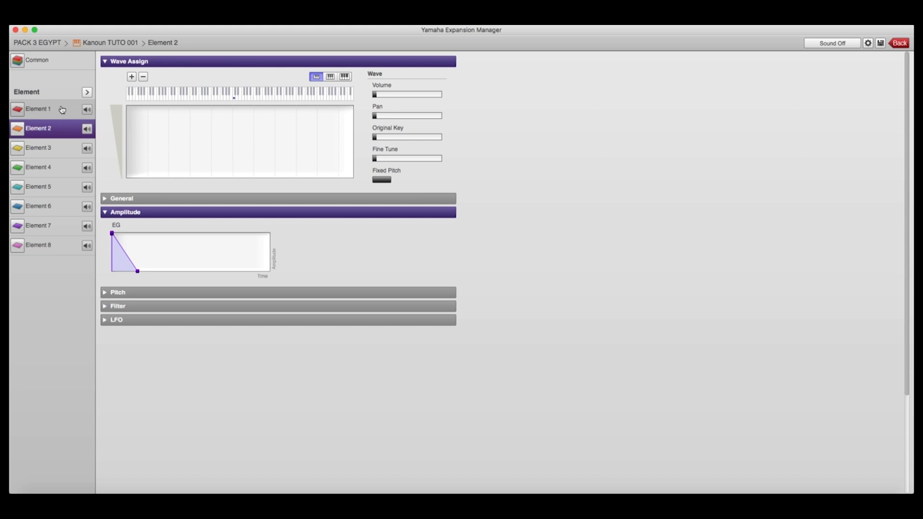
{"action": "left_click", "coordinate": [88, 110]}
Step: Add waves to Element 2 from the KANOUN SIMPLE TREM F folder, starting with KN S TR F A 0.wav
{"action": "left_click", "coordinate": [131, 77]}
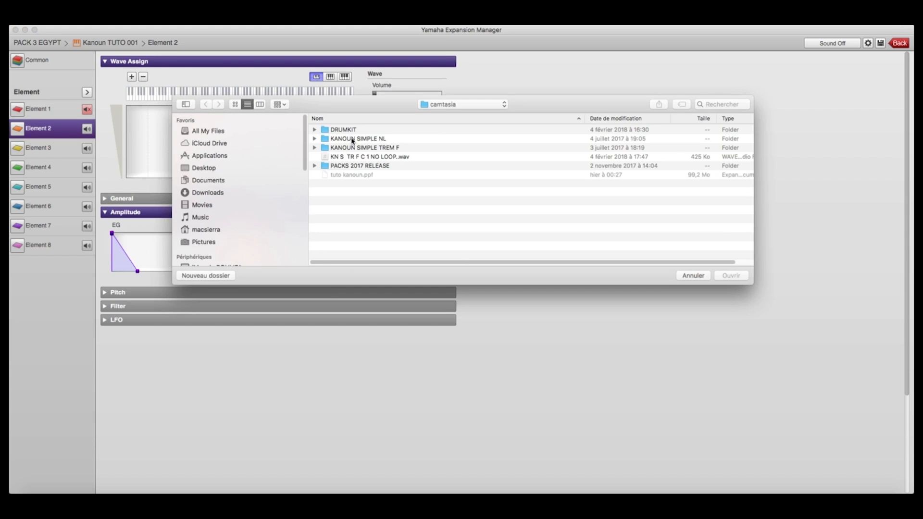
{"action": "double_click", "coordinate": [365, 148]}
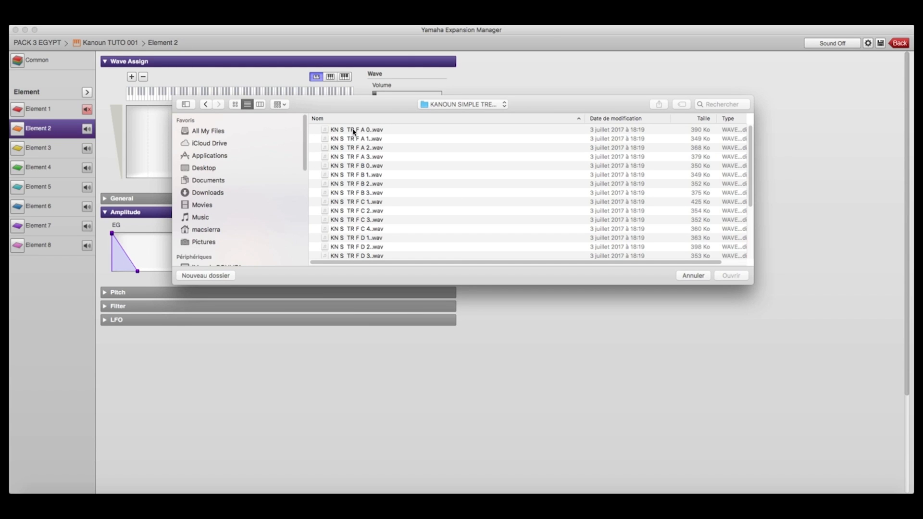
{"action": "left_click", "coordinate": [353, 131]}
{"action": "left_click", "coordinate": [731, 275]}
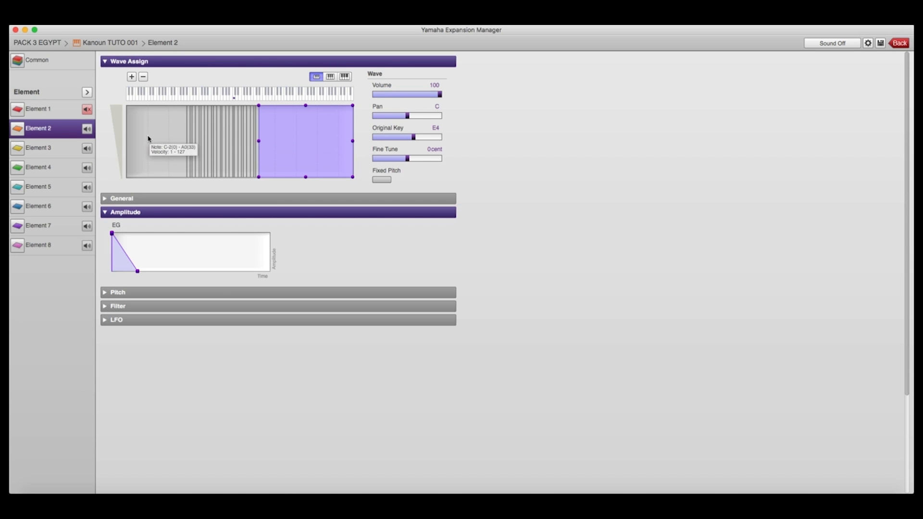
Step: Unmute Element 1 and zoom the wave assign area to the keyboard view
{"action": "left_click", "coordinate": [88, 110]}
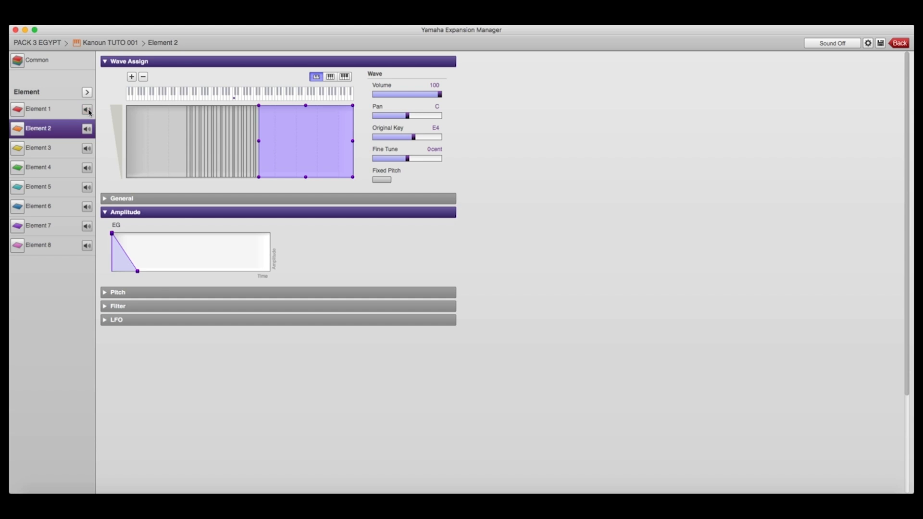
{"action": "left_click", "coordinate": [344, 76]}
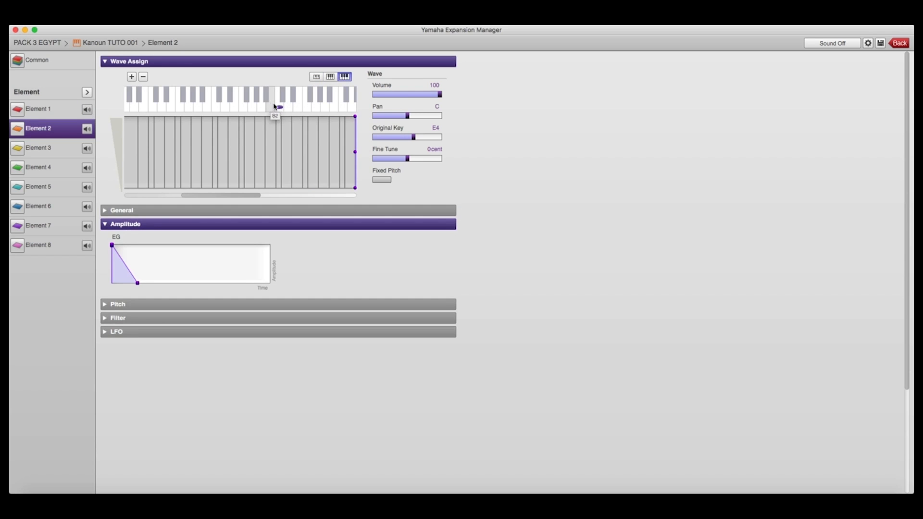
{"action": "scroll", "coordinate": [273, 106], "scroll_direction": "left", "scroll_amount": 3}
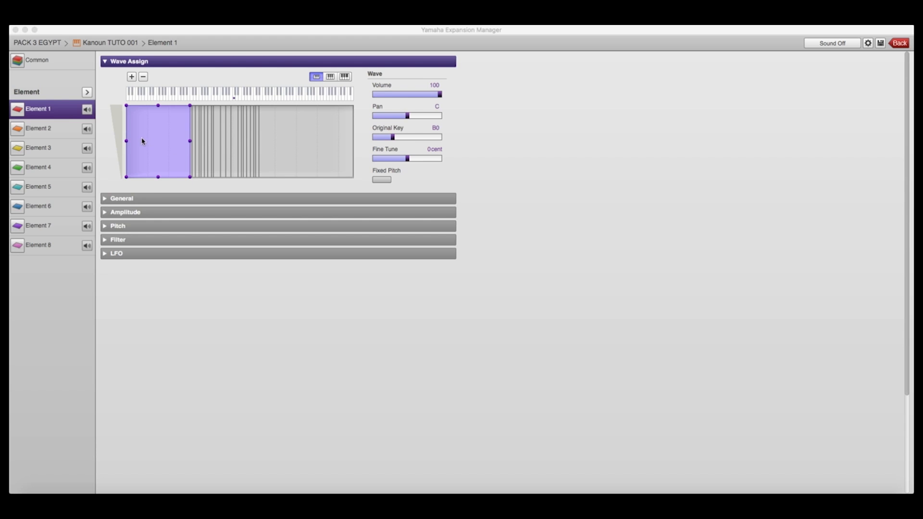
Step: Select all of Element 1's wave zones and lower their upper velocity limit
{"action": "left_click", "coordinate": [61, 113]}
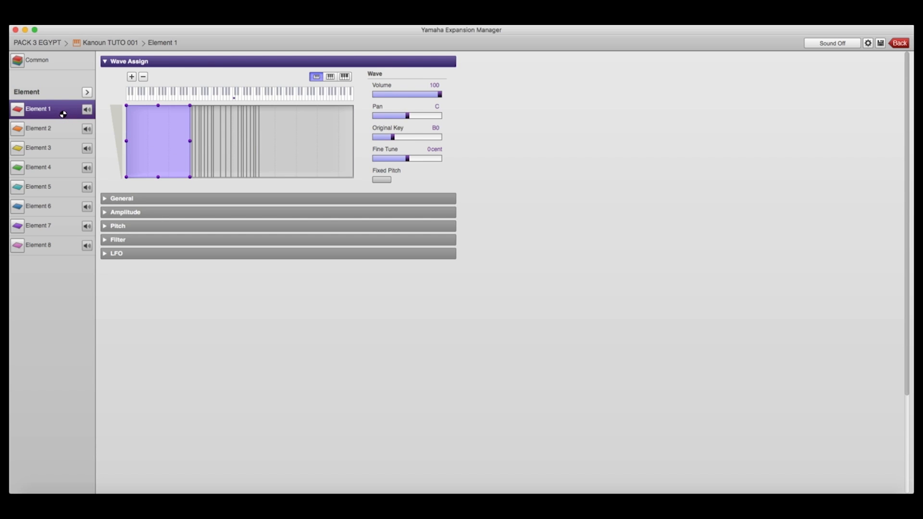
{"action": "left_click", "coordinate": [165, 140]}
{"action": "key", "text": "super+a"}
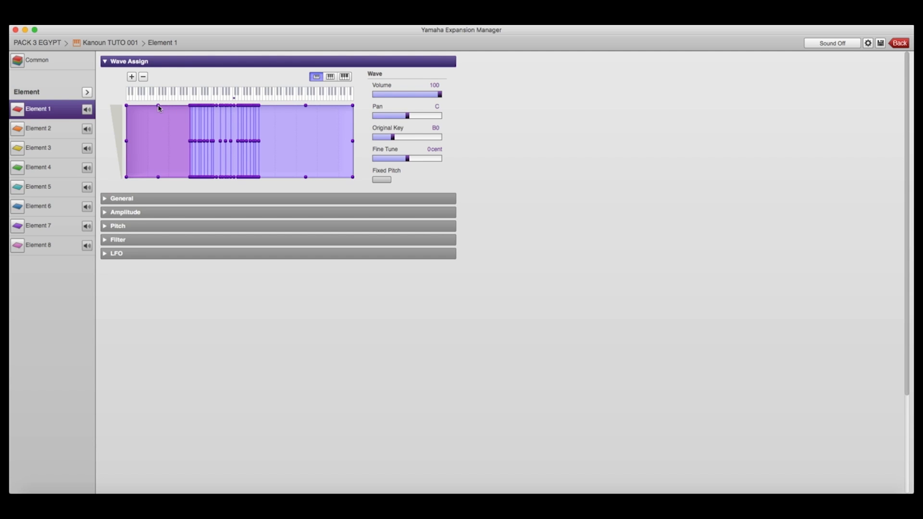
{"action": "mouse_move", "coordinate": [158, 105]}
{"action": "left_mouse_down"}
{"action": "mouse_move", "coordinate": [159, 138]}
{"action": "mouse_move", "coordinate": [159, 110]}
{"action": "mouse_move", "coordinate": [161, 119]}
{"action": "left_mouse_up"}
Step: Play test notes on the on-screen keyboard to hear Element 1's velocity layer
{"action": "left_click", "coordinate": [344, 77]}
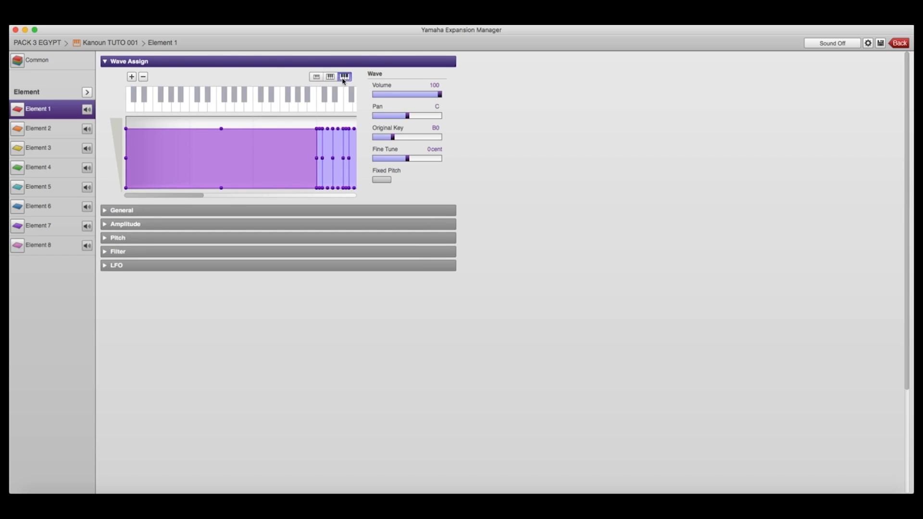
{"action": "left_click", "coordinate": [255, 94]}
{"action": "left_click", "coordinate": [255, 102]}
{"action": "left_click", "coordinate": [316, 76]}
Step: Select all of Element 2's wave zones and set their velocity range to 108–127
{"action": "left_click", "coordinate": [60, 131]}
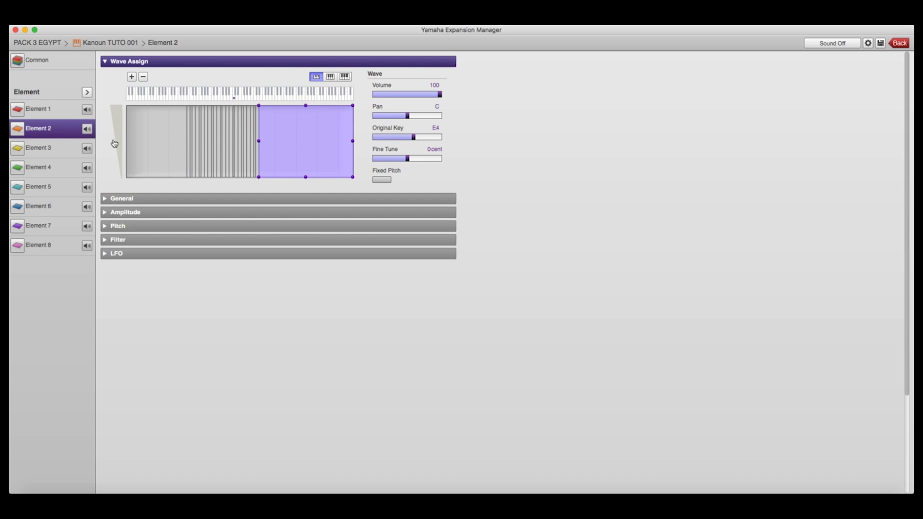
{"action": "left_click", "coordinate": [156, 132]}
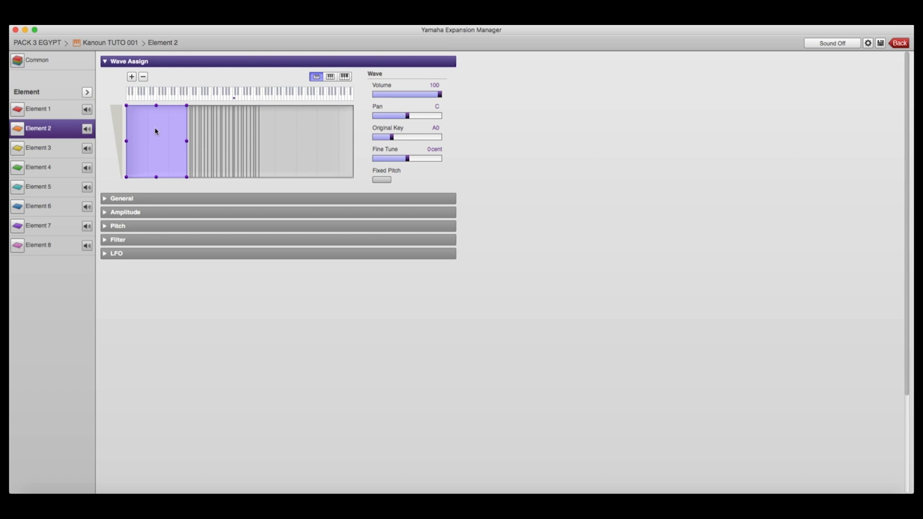
{"action": "key", "text": "super+a"}
{"action": "left_click_drag", "start_coordinate": [157, 178], "coordinate": [156, 118]}
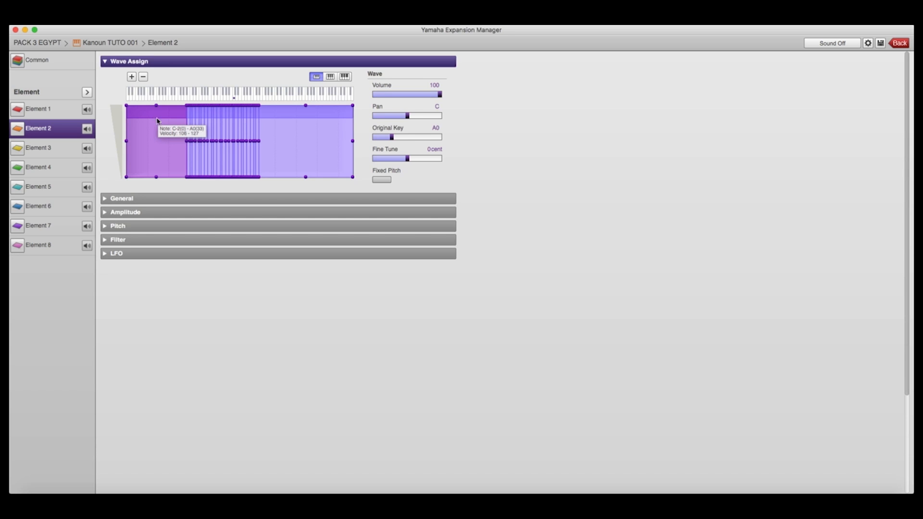
{"action": "left_click_drag", "start_coordinate": [157, 119], "coordinate": [156, 119]}
Step: Audition Element 2 by playing a key at different velocities on the on-screen keyboard
{"action": "left_click", "coordinate": [344, 77]}
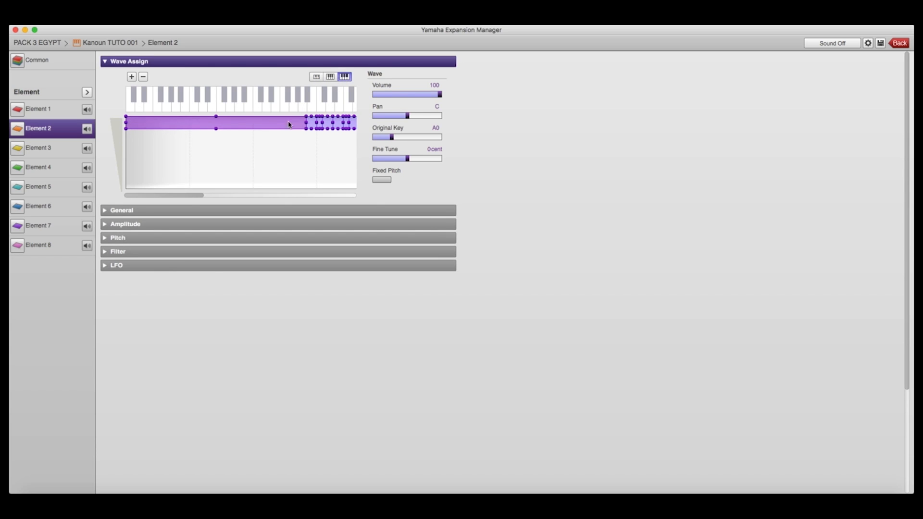
{"action": "left_click_drag", "start_coordinate": [187, 195], "coordinate": [207, 196]}
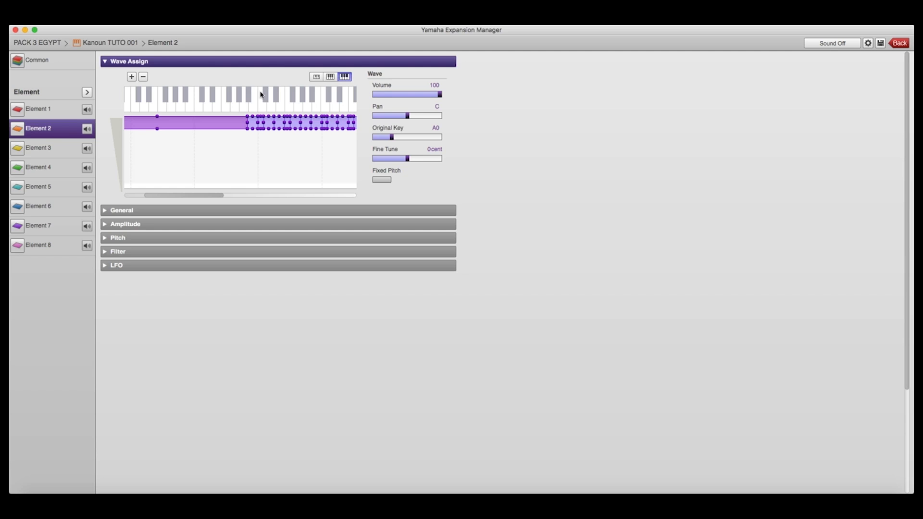
{"action": "left_click", "coordinate": [196, 94]}
{"action": "left_click", "coordinate": [196, 97]}
{"action": "left_click", "coordinate": [198, 109]}
{"action": "left_click", "coordinate": [197, 111]}
{"action": "left_click", "coordinate": [198, 113]}
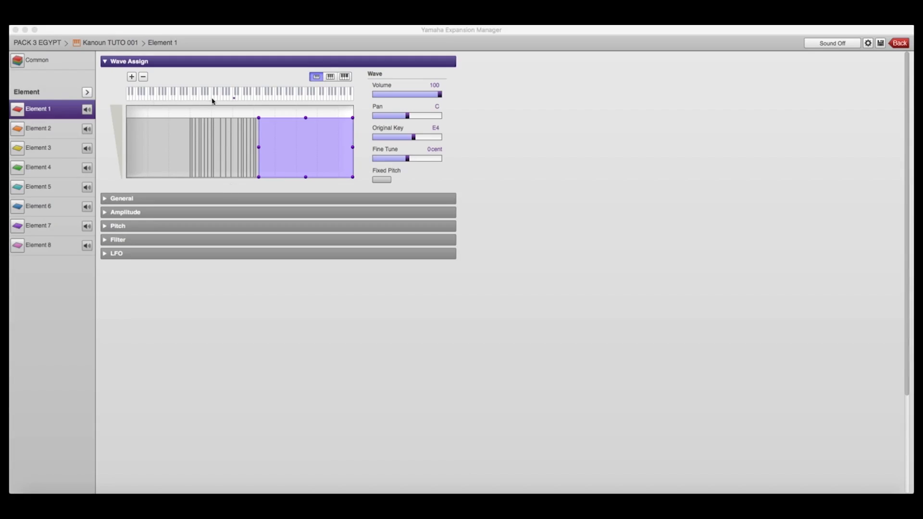
Step: Audition Element 1 by playing a key at increasing velocities on the on-screen keyboard
{"action": "left_click", "coordinate": [344, 77]}
{"action": "left_click_drag", "start_coordinate": [241, 196], "coordinate": [208, 196]}
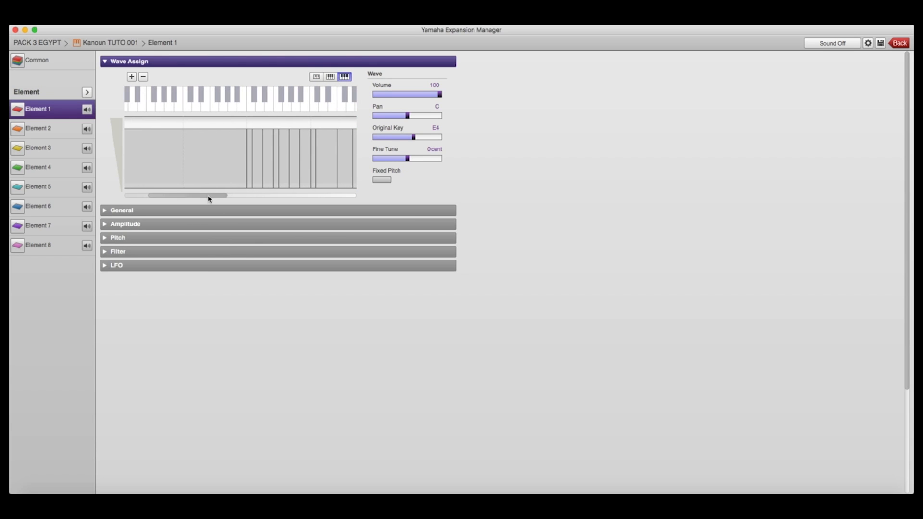
{"action": "left_click", "coordinate": [212, 93]}
{"action": "left_click", "coordinate": [212, 96]}
{"action": "left_click", "coordinate": [212, 103]}
{"action": "left_click", "coordinate": [212, 104]}
{"action": "left_click", "coordinate": [213, 108]}
{"action": "left_click", "coordinate": [213, 109]}
{"action": "left_click", "coordinate": [212, 111]}
Step: Browse through Elements 2 to 8 to inspect their wave assignments
{"action": "left_click", "coordinate": [39, 128]}
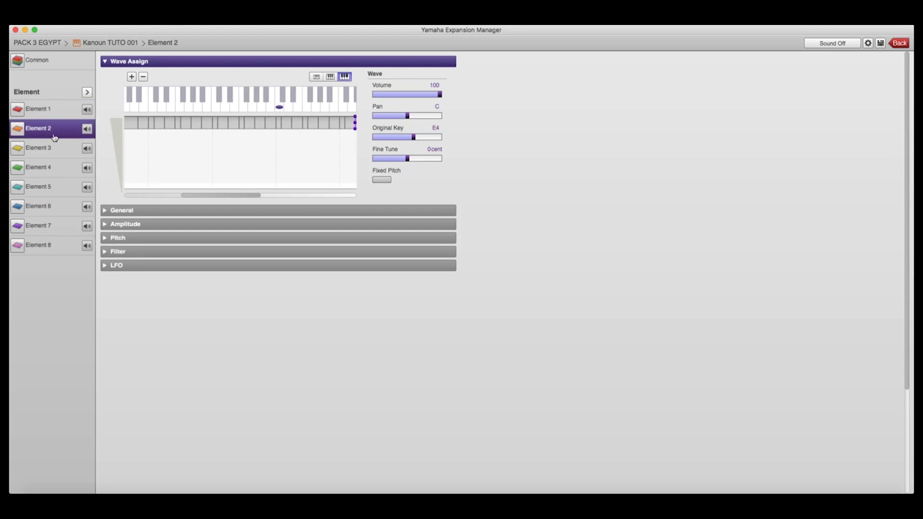
{"action": "left_click", "coordinate": [39, 148]}
{"action": "left_click", "coordinate": [38, 168]}
{"action": "left_click", "coordinate": [53, 186]}
{"action": "left_click", "coordinate": [54, 206]}
{"action": "left_click", "coordinate": [56, 226]}
{"action": "left_click", "coordinate": [58, 246]}
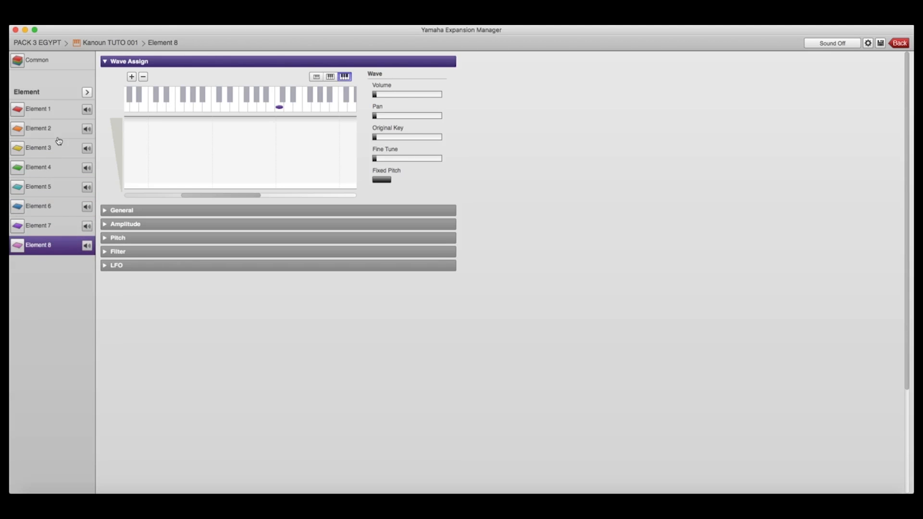
Step: Expand the General, Amplitude and Pitch sections and compare Element 3 with Element 1
{"action": "left_click", "coordinate": [61, 111]}
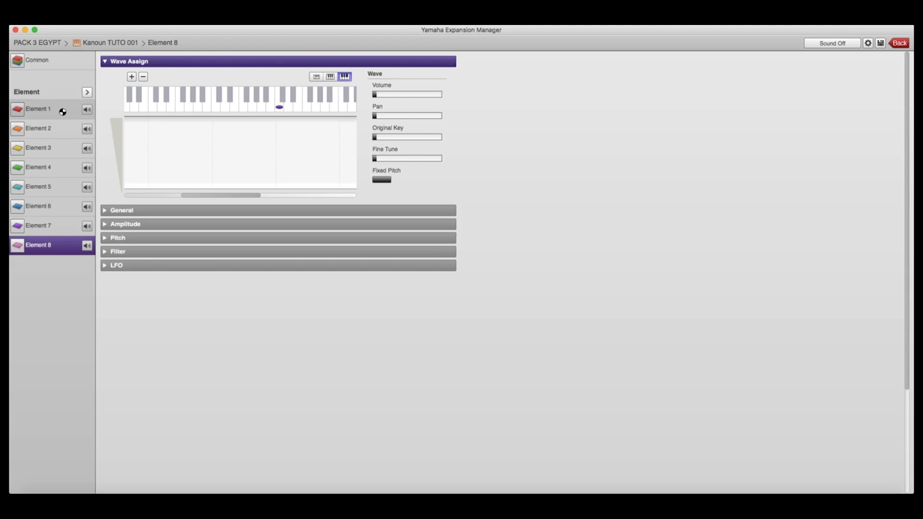
{"action": "left_click", "coordinate": [52, 152]}
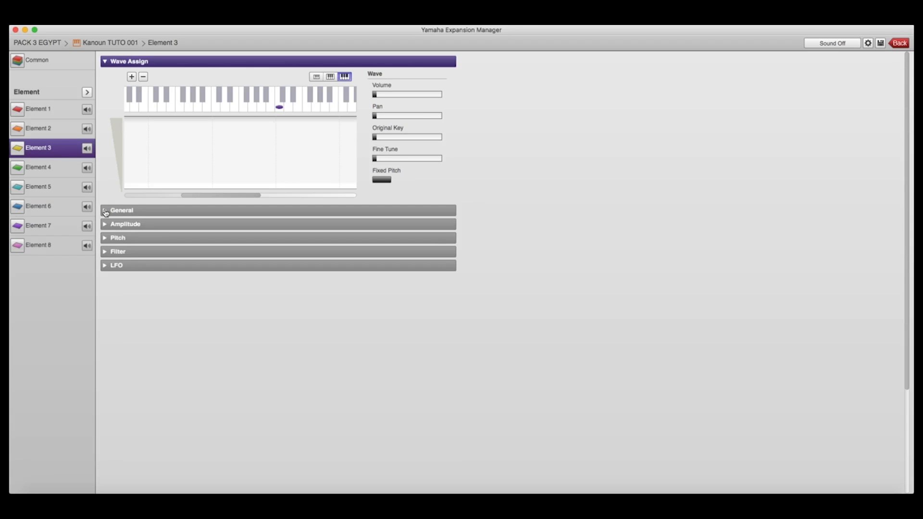
{"action": "left_click", "coordinate": [106, 212]}
{"action": "left_click", "coordinate": [107, 290]}
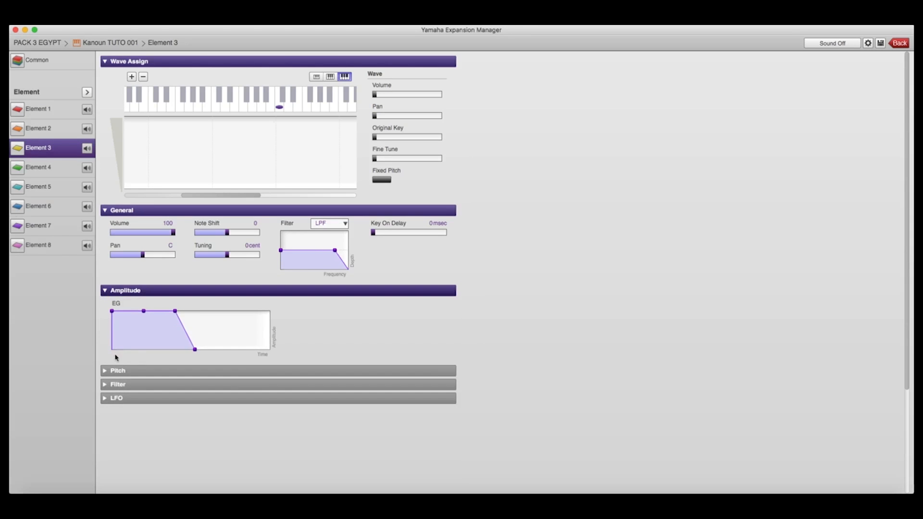
{"action": "left_click", "coordinate": [106, 370]}
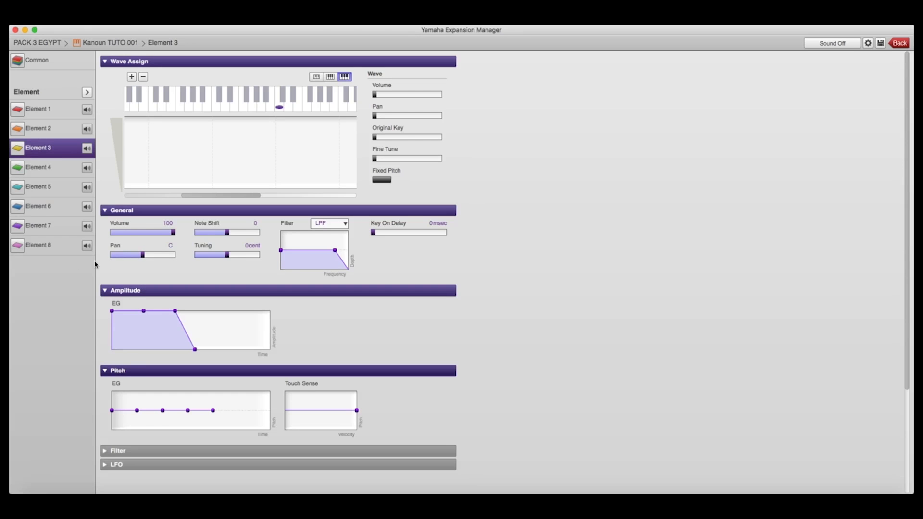
{"action": "left_click", "coordinate": [56, 113]}
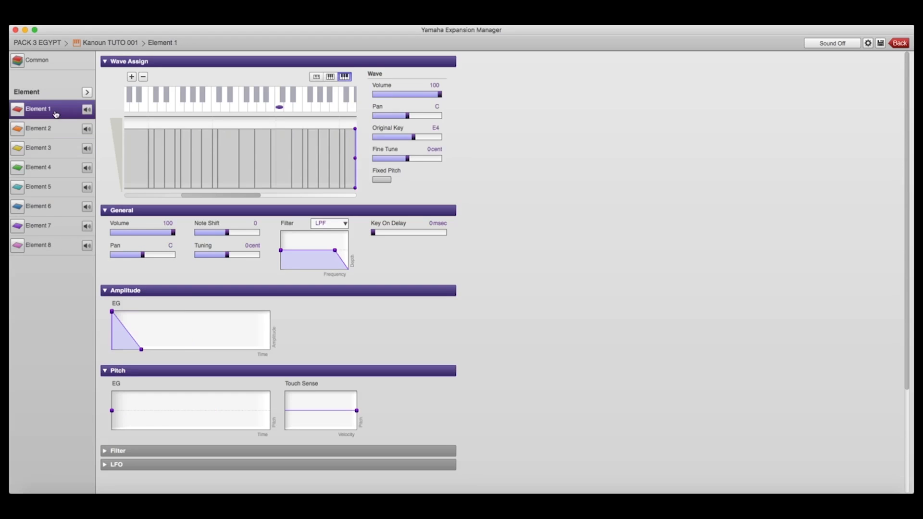
Step: Copy Element 1 and paste it over Element 3, confirming the overwrite
{"action": "left_click", "coordinate": [87, 93]}
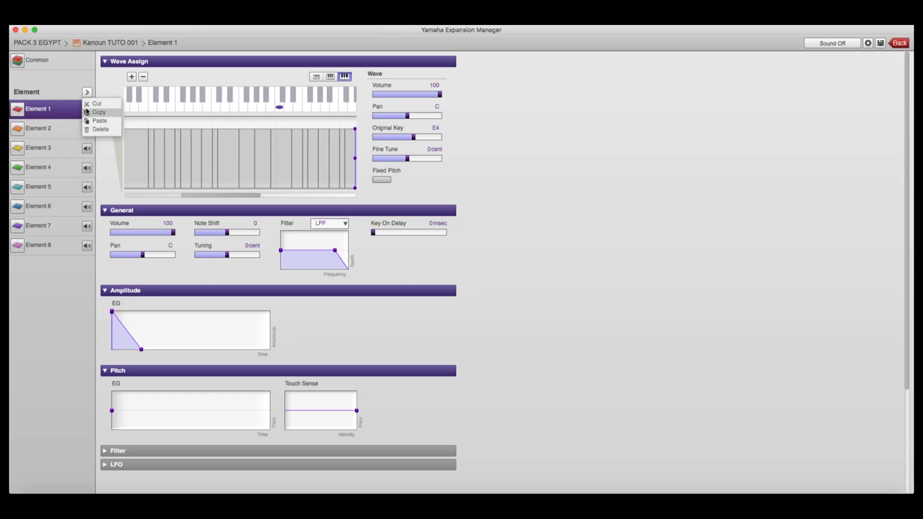
{"action": "left_click", "coordinate": [100, 115]}
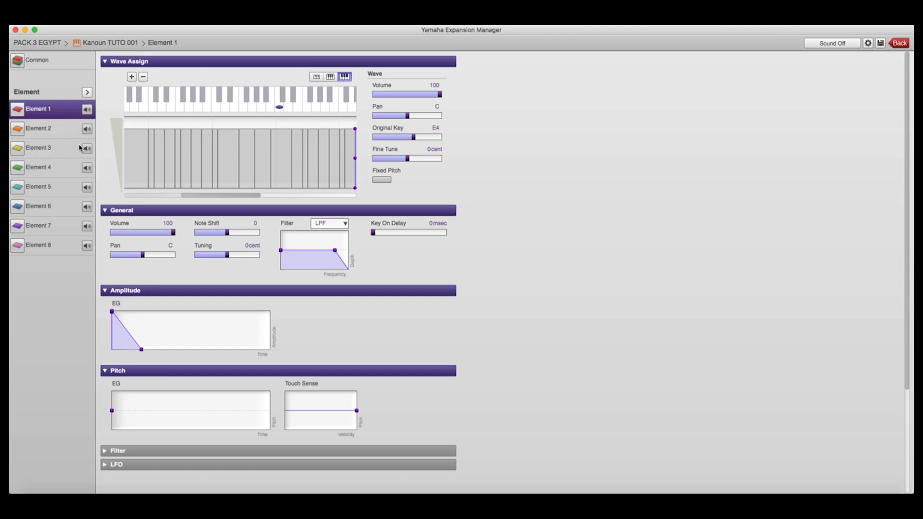
{"action": "left_click", "coordinate": [68, 150]}
{"action": "left_click", "coordinate": [87, 93]}
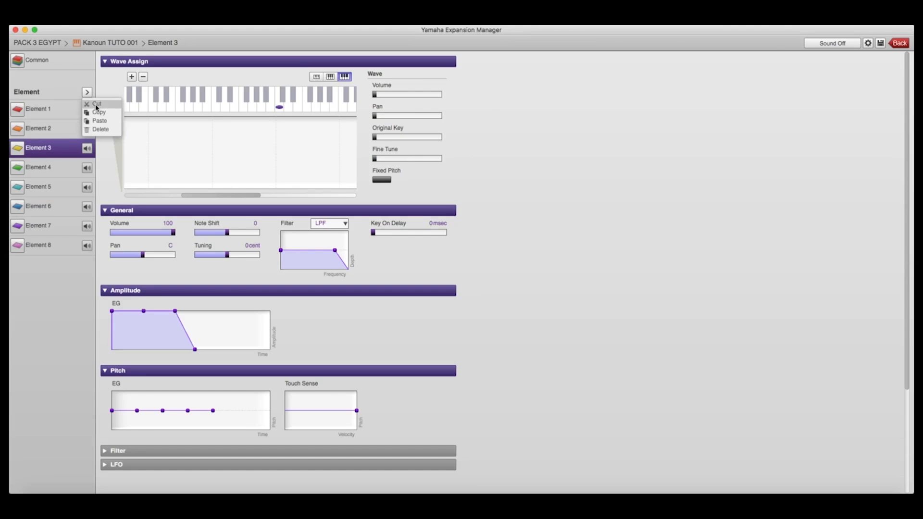
{"action": "left_click", "coordinate": [100, 124]}
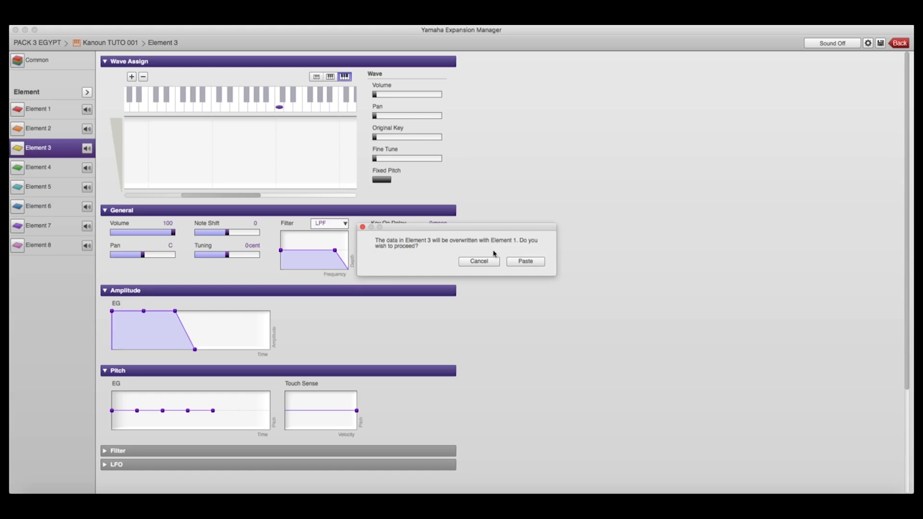
{"action": "left_click", "coordinate": [520, 263]}
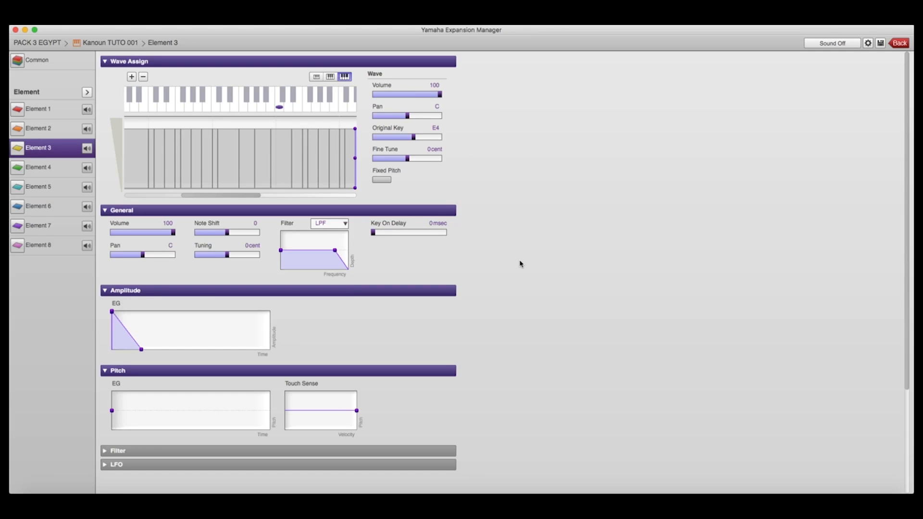
Step: Pan Element 3 toward the left and return to Element 1
{"action": "left_click_drag", "start_coordinate": [143, 255], "coordinate": [110, 260]}
{"action": "left_click", "coordinate": [55, 108]}
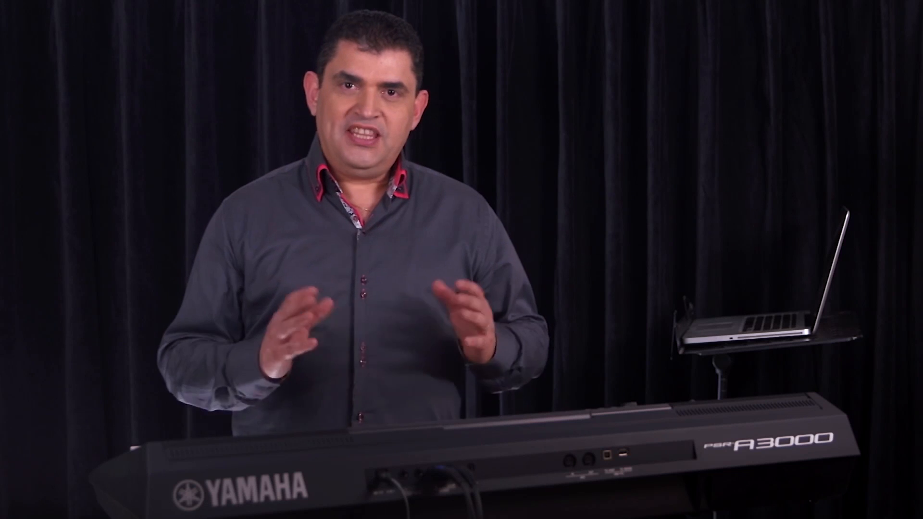